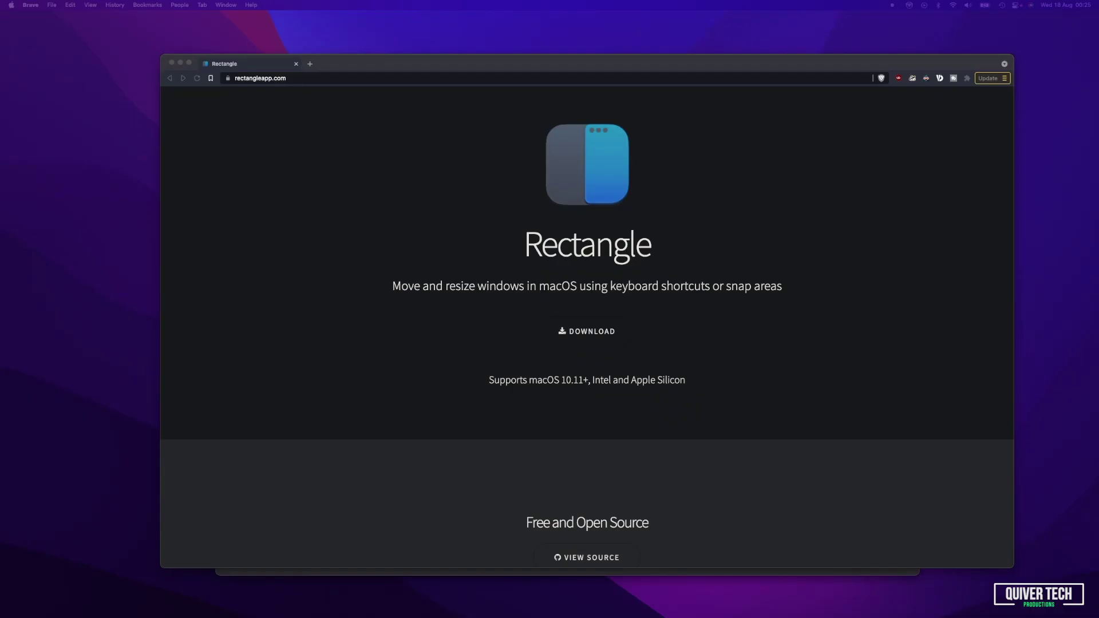
click(684, 226)
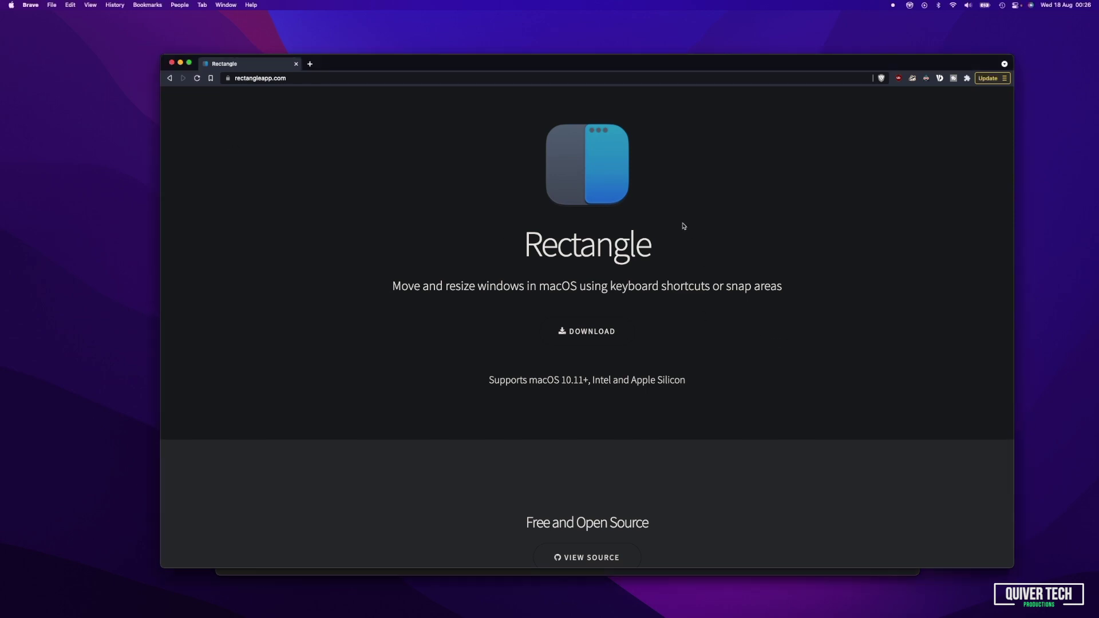
click(398, 75)
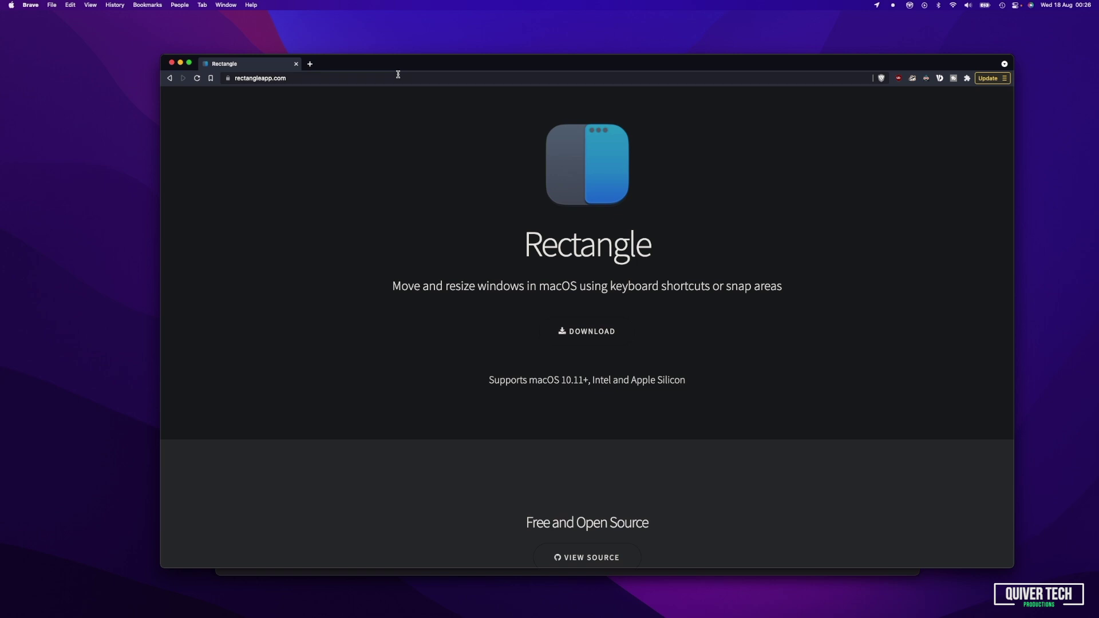
click(427, 161)
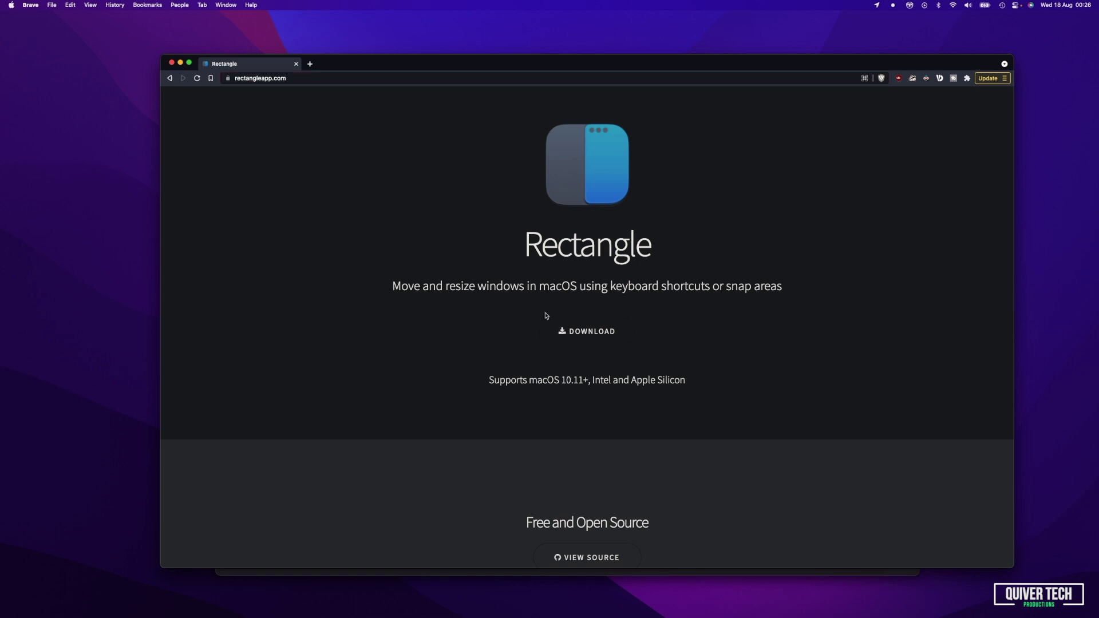
scroll(566, 314, down, 2)
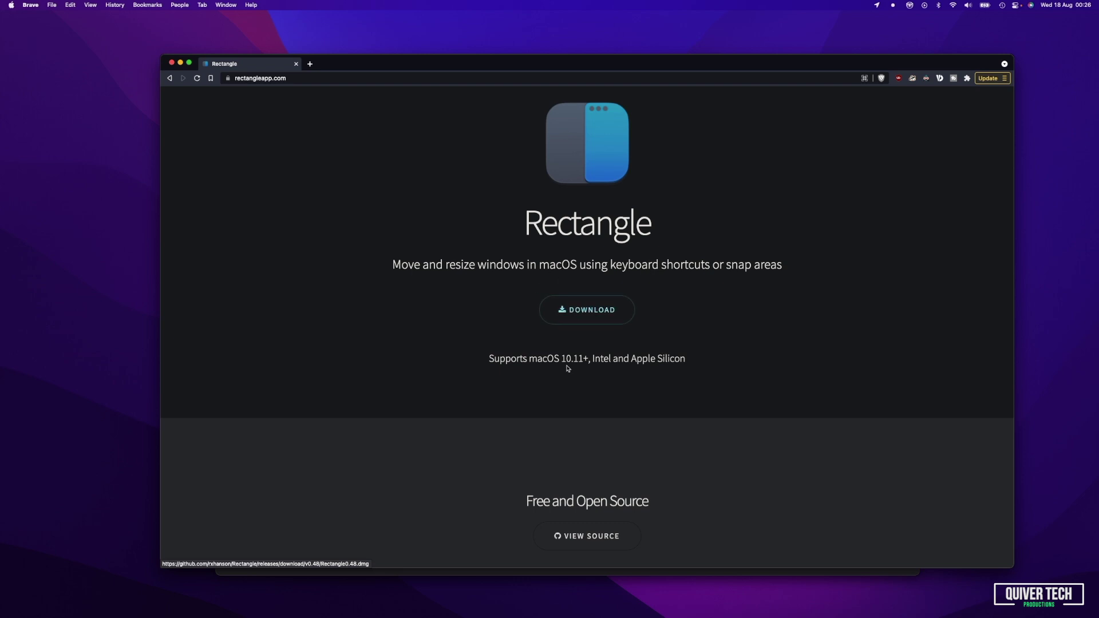
scroll(567, 368, down, 3)
scroll(567, 368, down, 1)
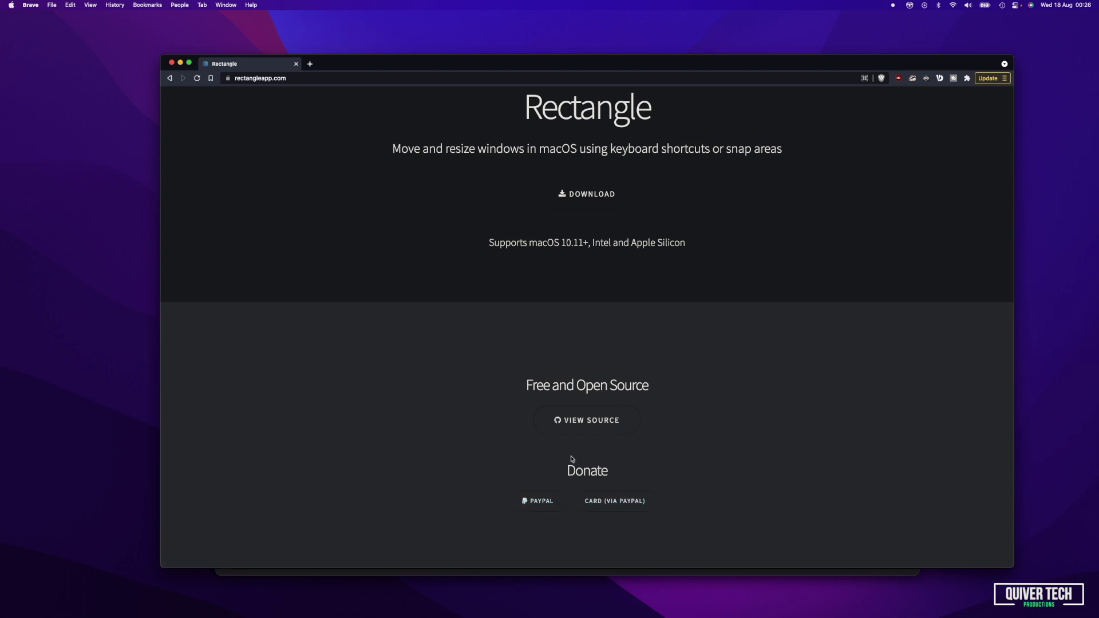
scroll(571, 460, up, 2)
scroll(571, 459, up, 1)
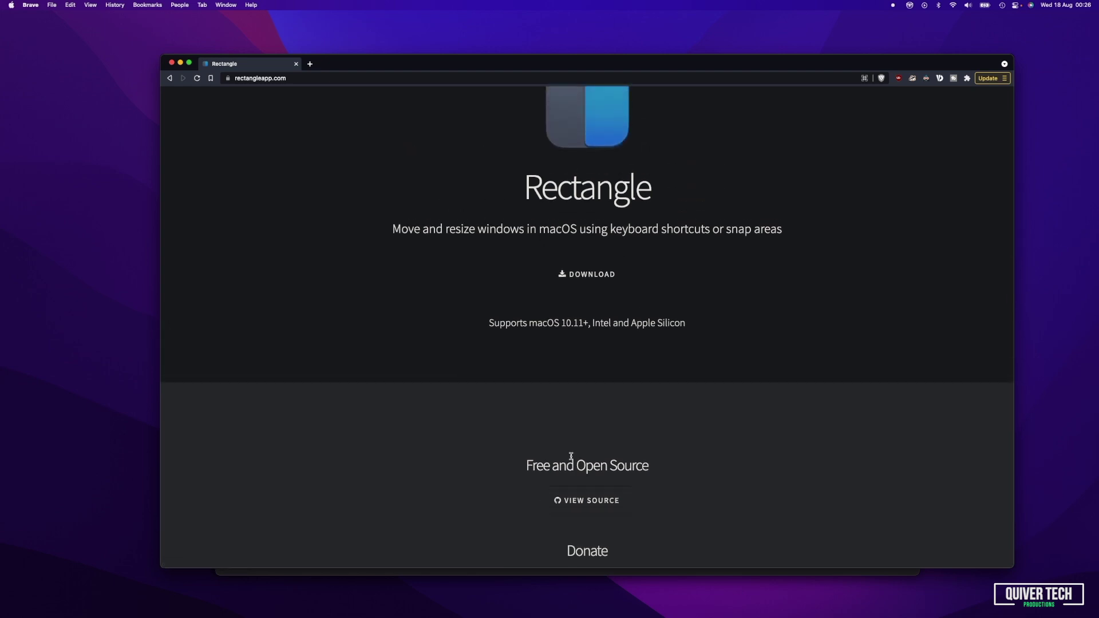
scroll(571, 456, up, 4)
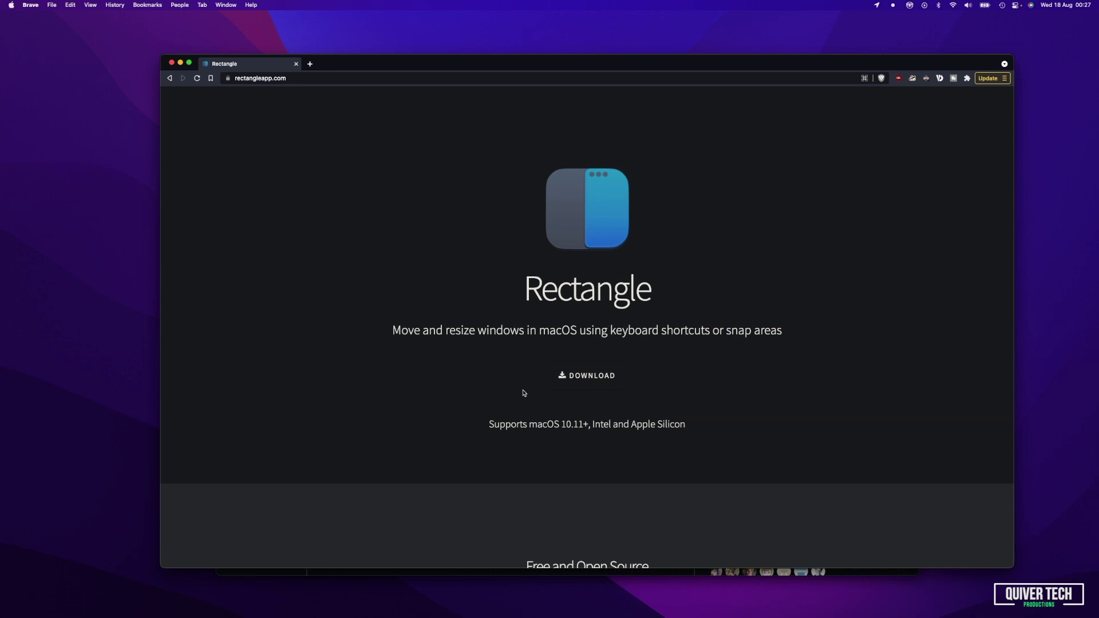
- Launch Rectangle from Spotlight with 'rect' and centre its Authorize Rectangle prompt on screen
key(super+space)
text(rect)
key(Return)
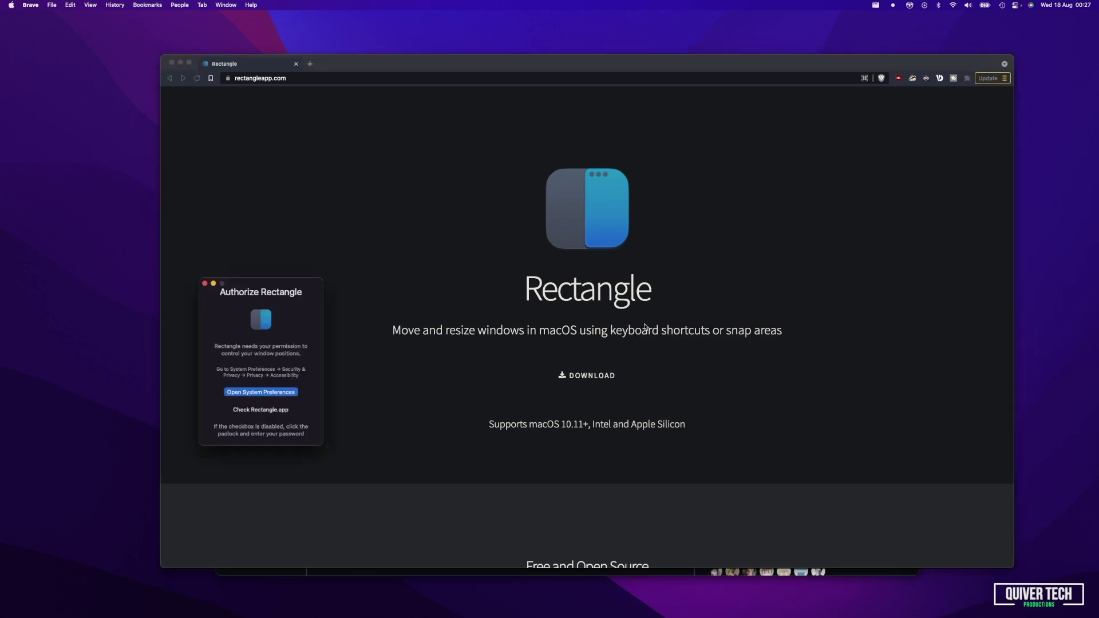
drag(280, 282, 518, 298)
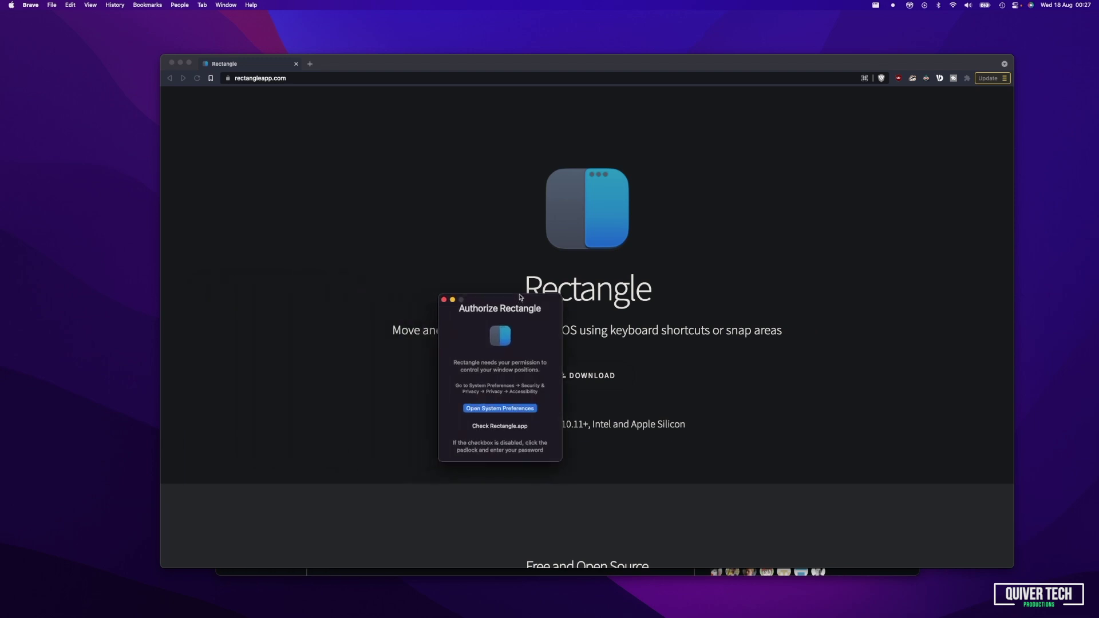
- Open the Accessibility privacy settings, unlock them, and scroll the app list down to Rectangle
click(525, 410)
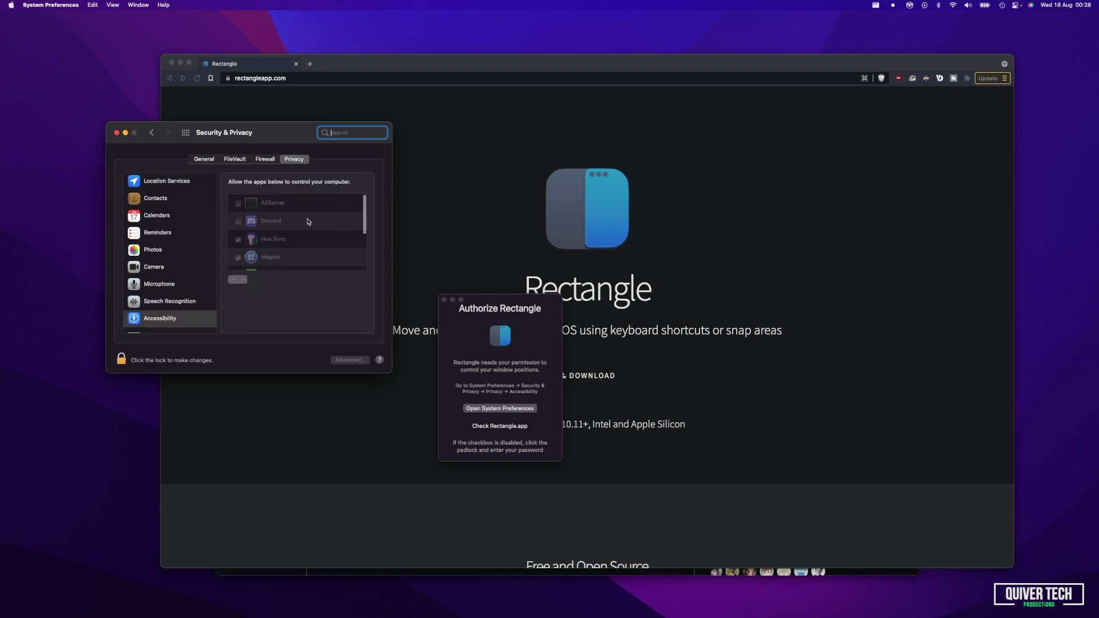
click(122, 358)
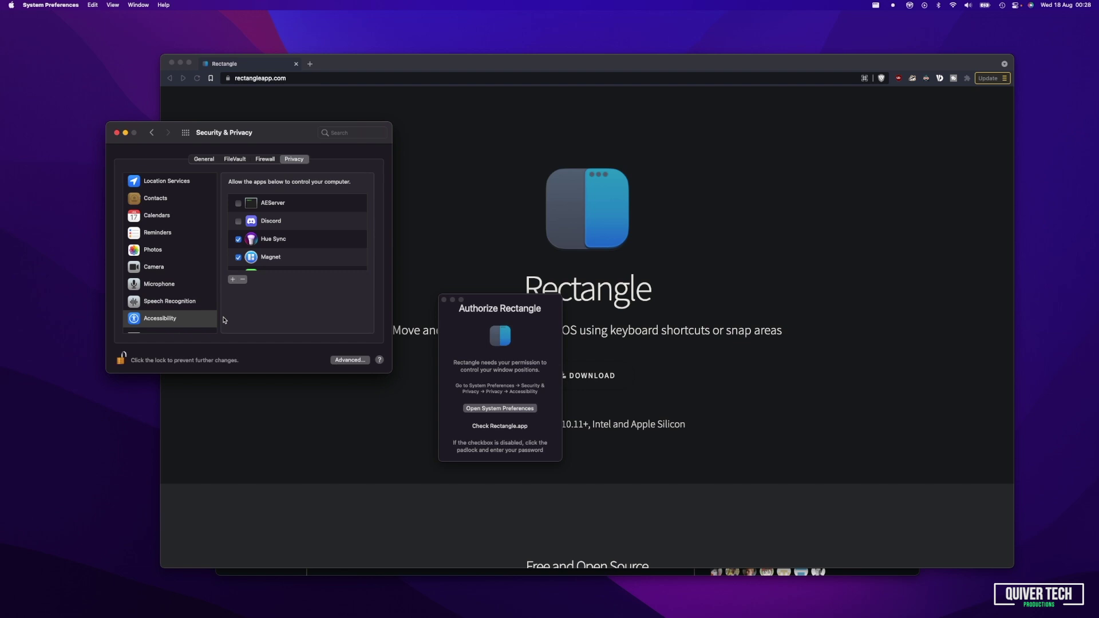
scroll(264, 237, down, 3)
scroll(264, 236, down, 2)
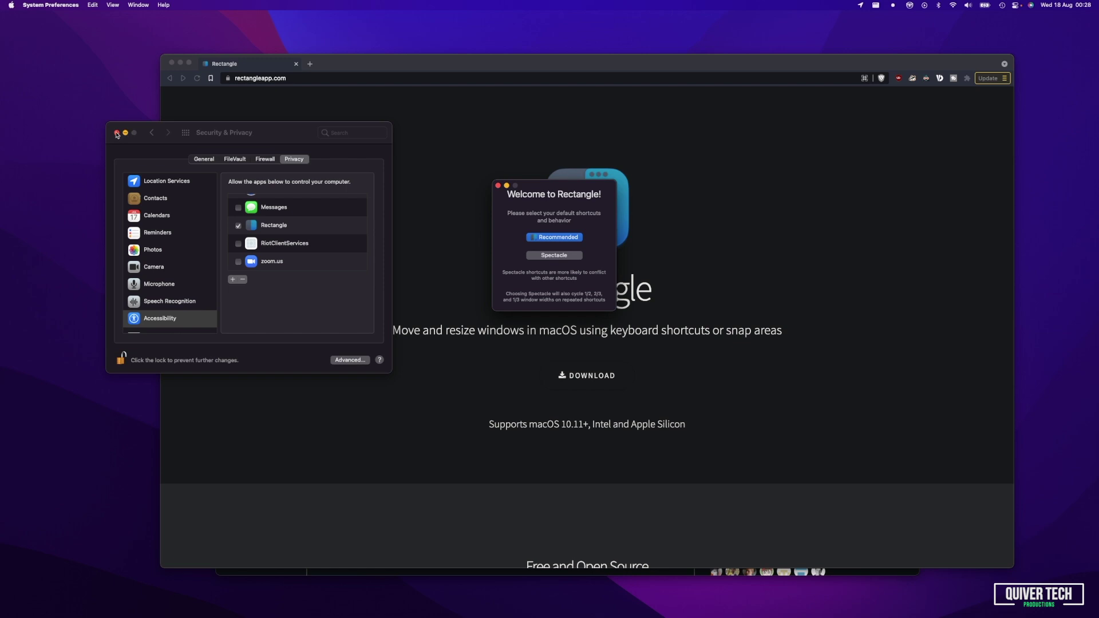
- Relock and close Security & Privacy, then accept Rectangle's Recommended default shortcuts
click(121, 358)
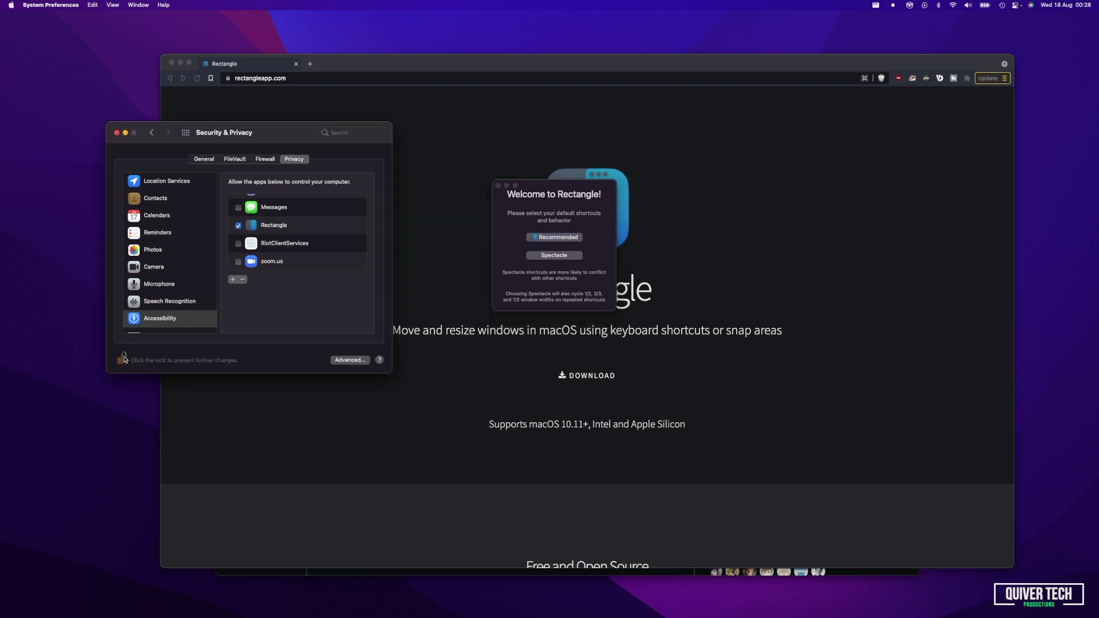
click(117, 133)
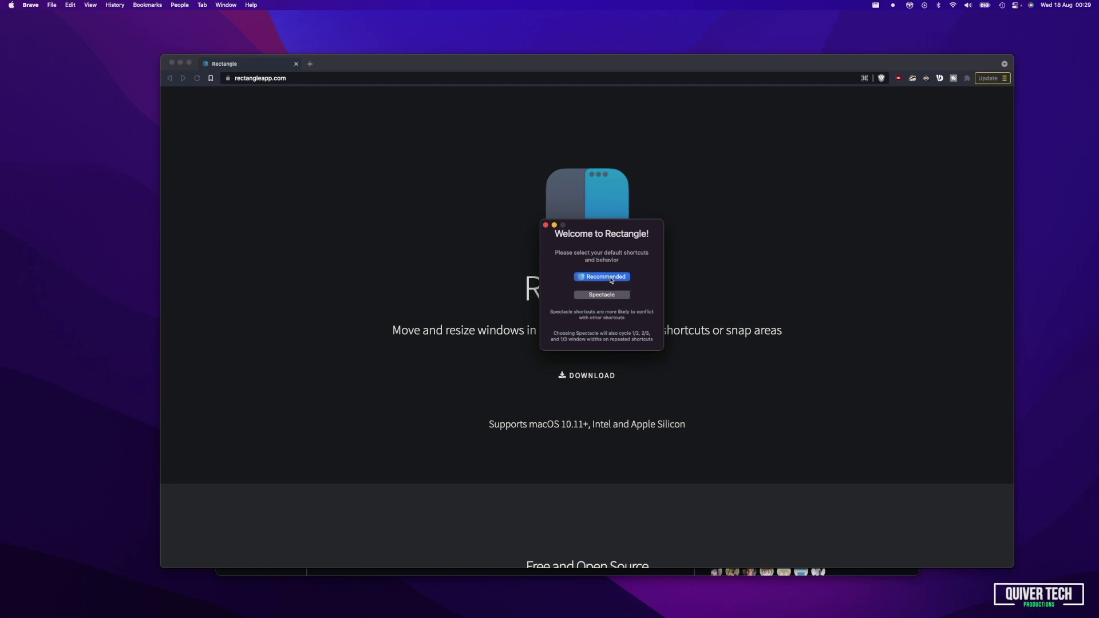
key(Return)
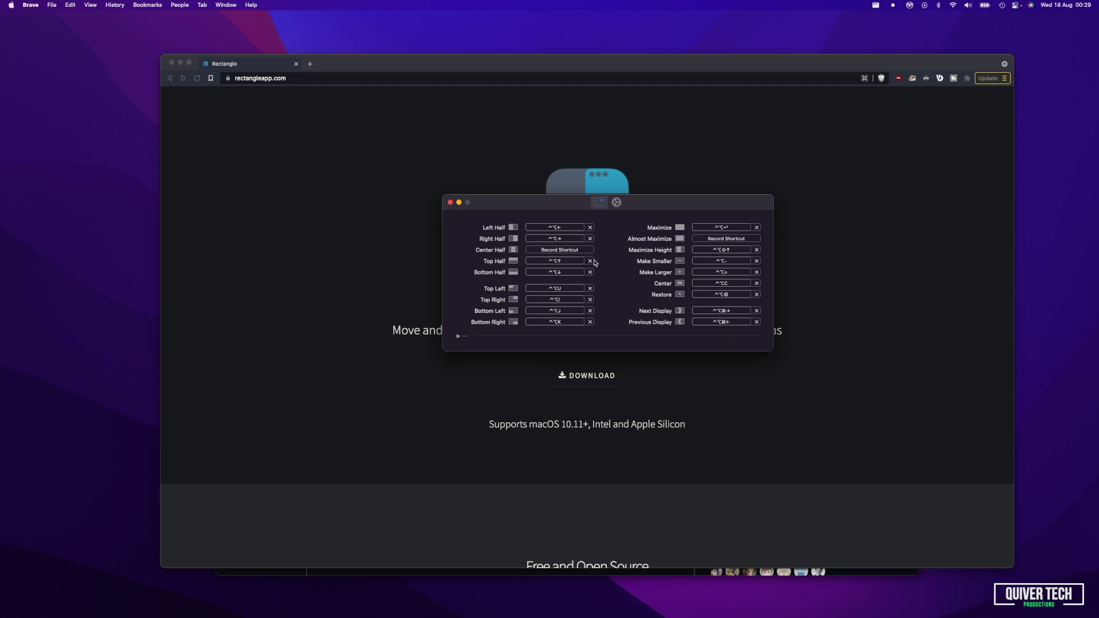
- Enable 'Check for updates automatically' in Rectangle's general settings, then close the preferences window
click(616, 202)
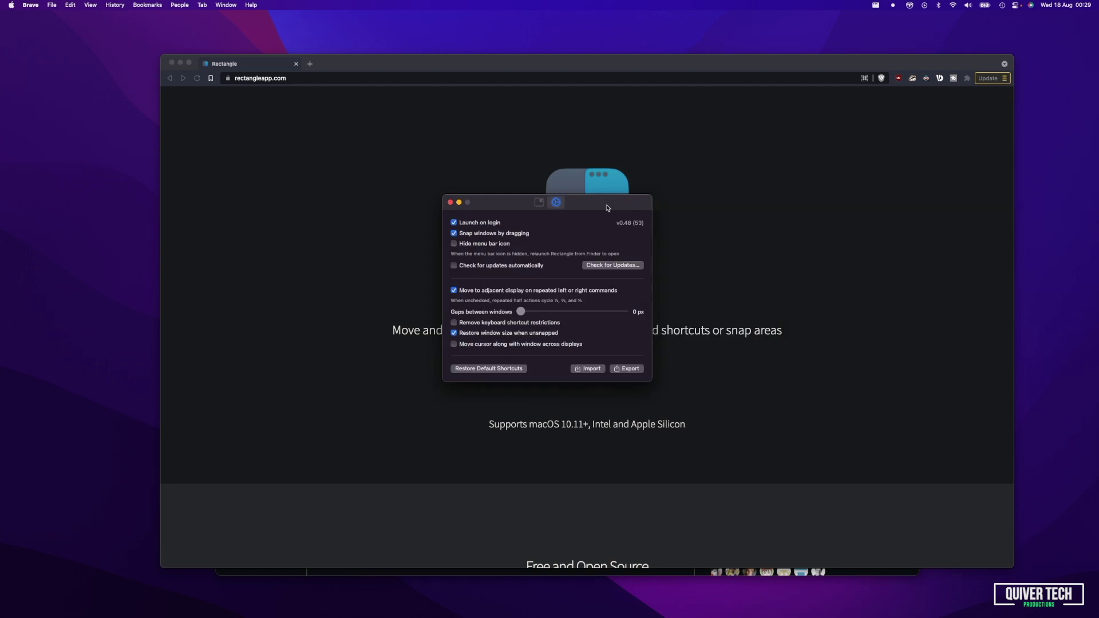
click(539, 202)
click(617, 203)
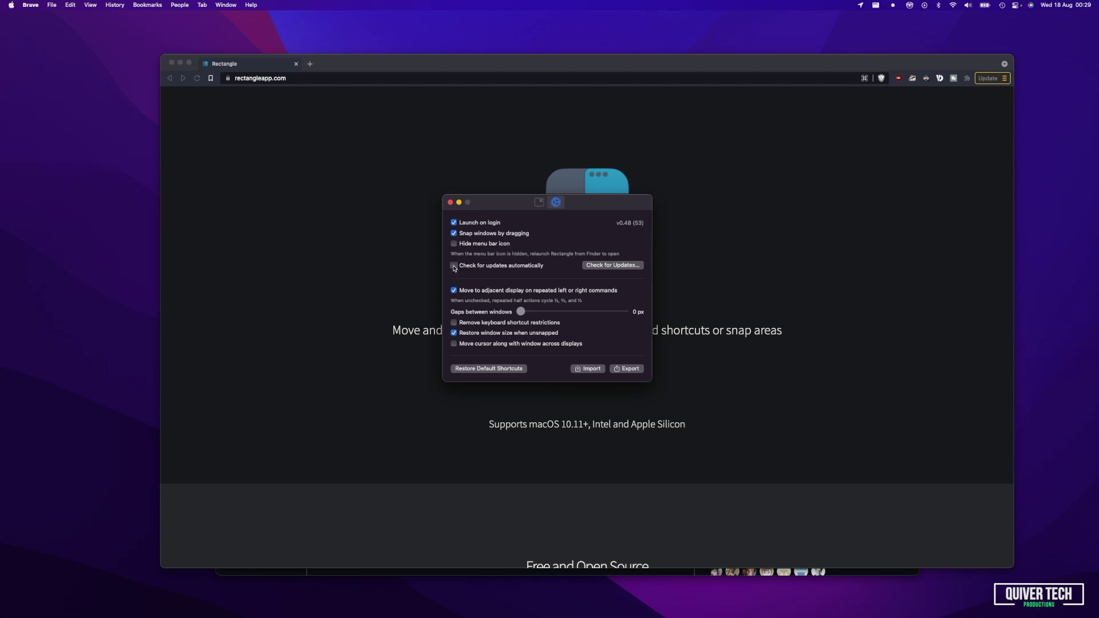
click(454, 266)
click(539, 203)
click(450, 203)
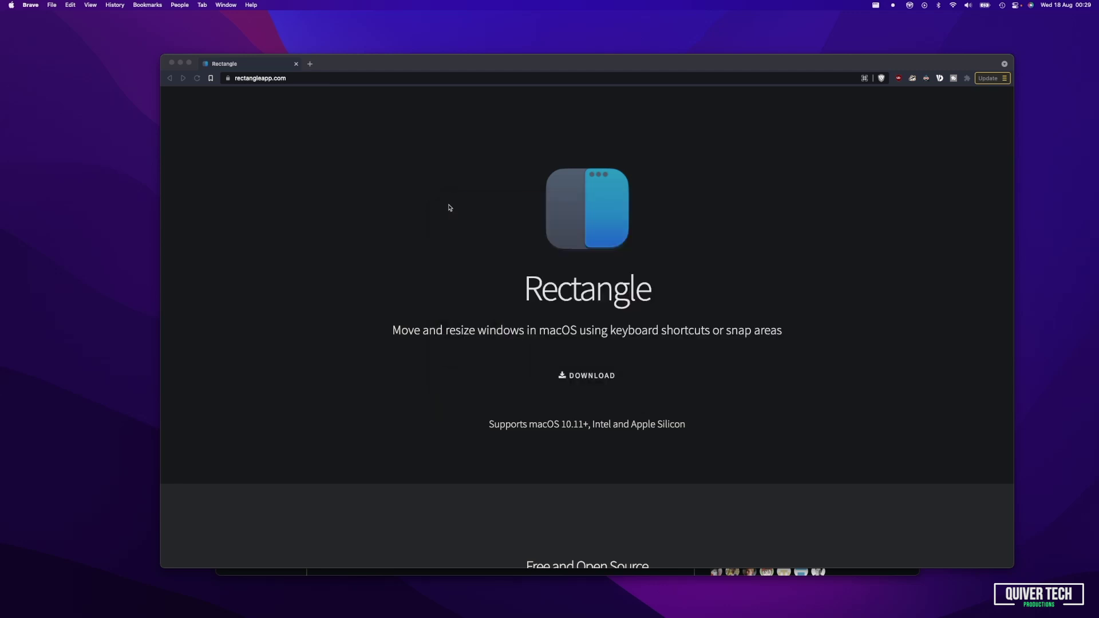
- Browse the Rectangle menu-bar layouts such as Move to Edge, Fourths and Sixths
click(876, 6)
click(877, 6)
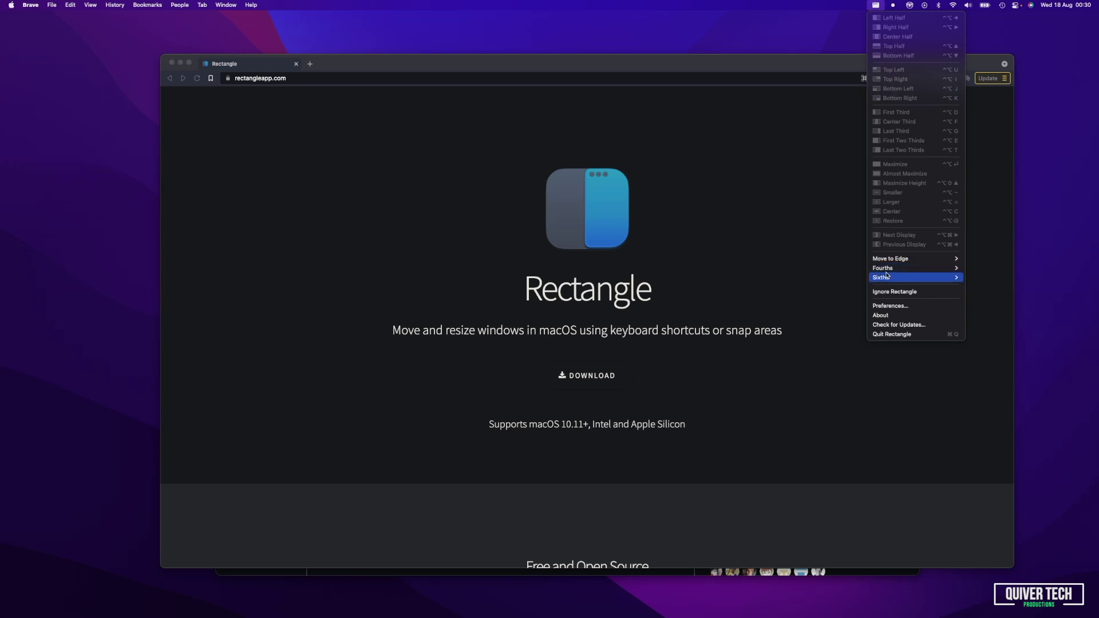
mouse_move(890, 273)
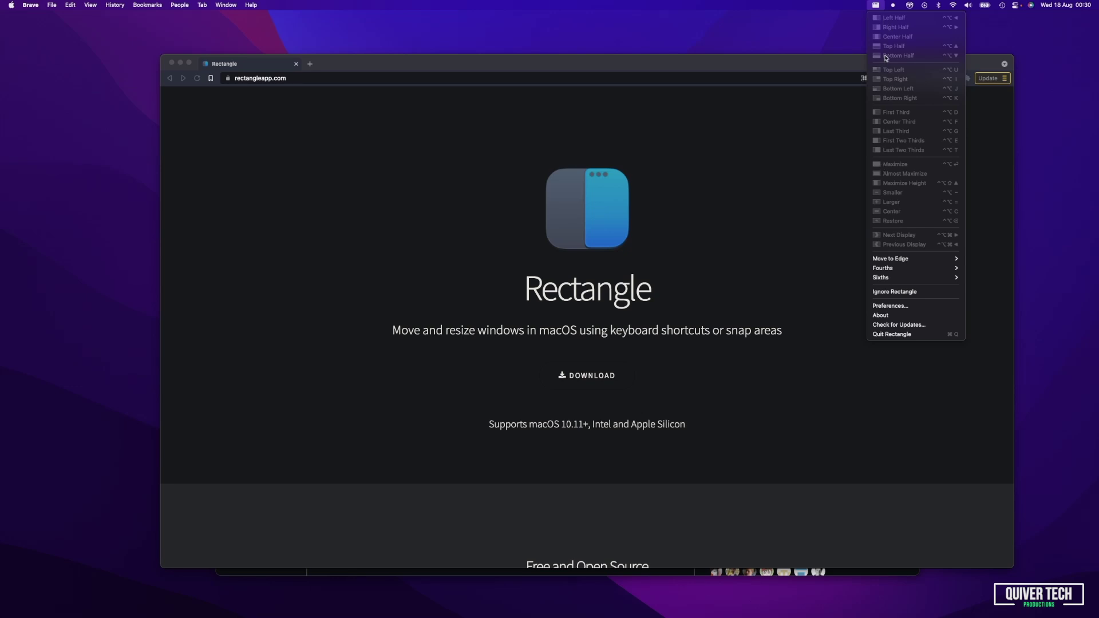
- Bring the Brave window into focus, then reopen and dismiss the Rectangle layout menu
click(737, 176)
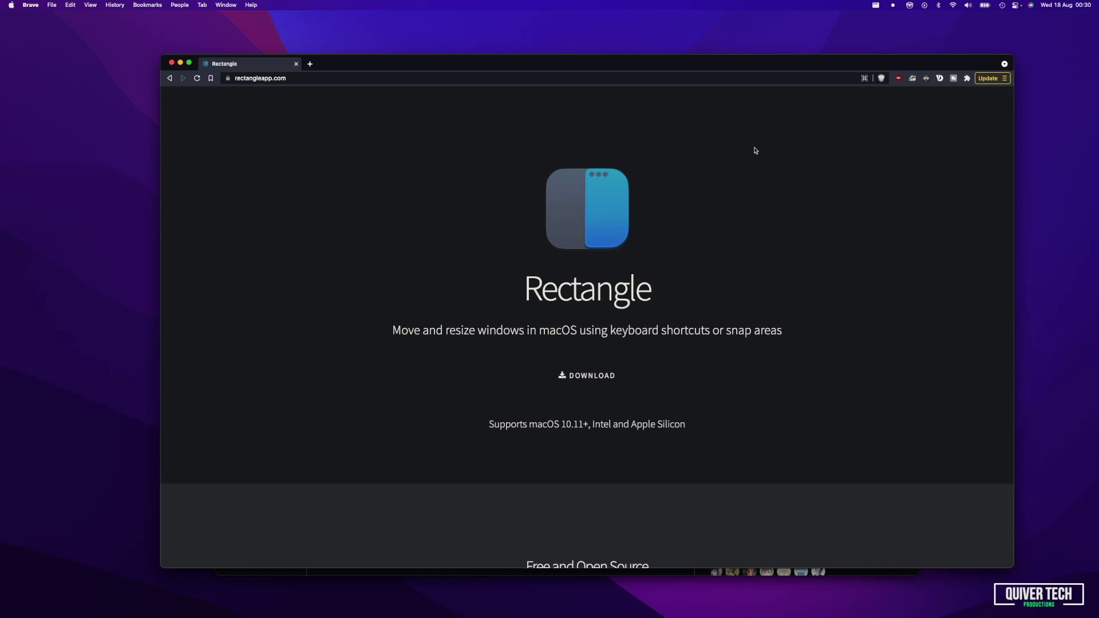
click(876, 4)
click(877, 6)
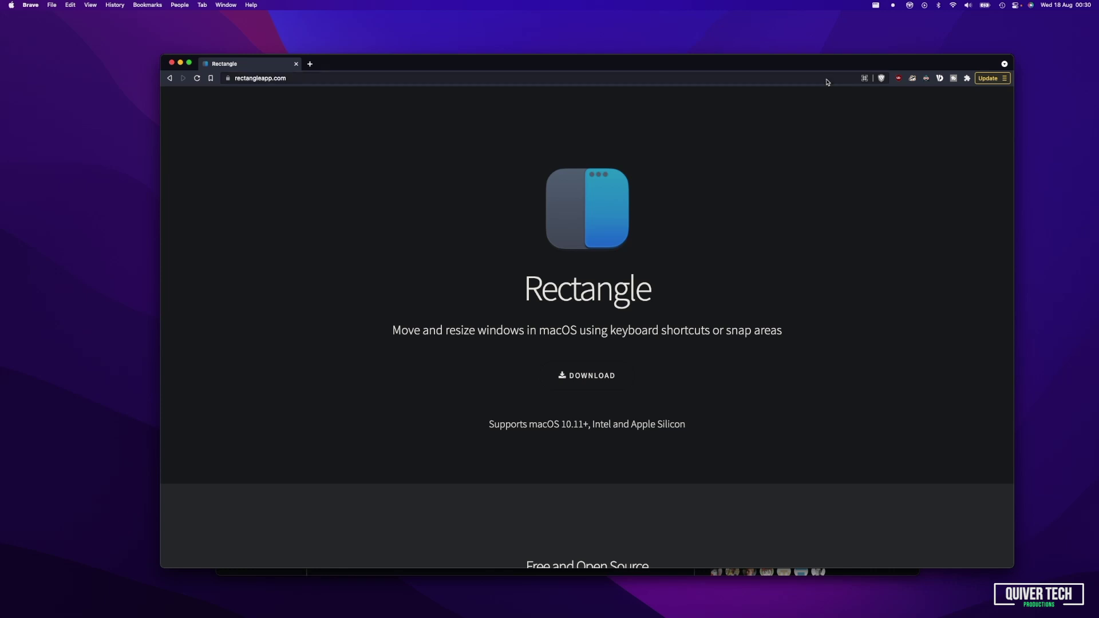
- Cycle the Brave window through Left, Right, Center, Top and Bottom Half, ending at Top Right
click(876, 5)
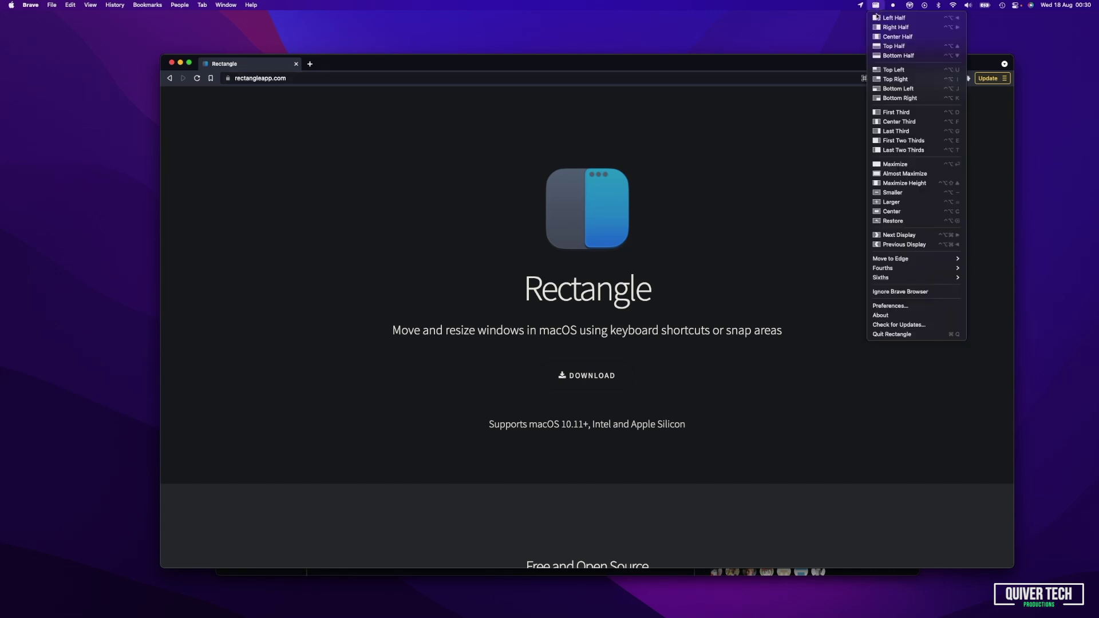
click(878, 19)
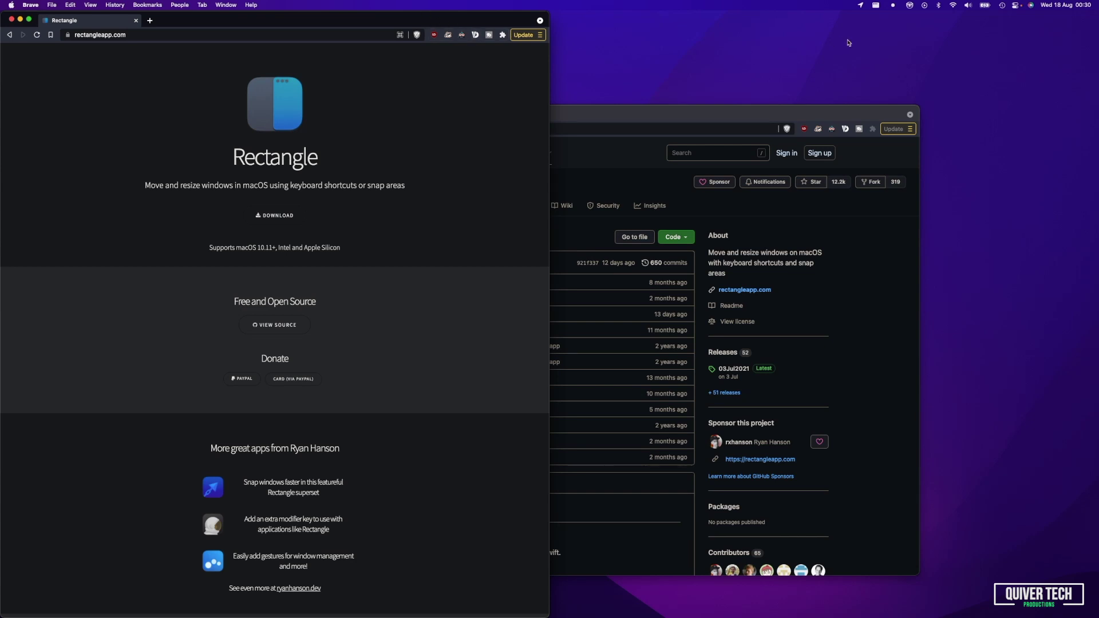
click(876, 5)
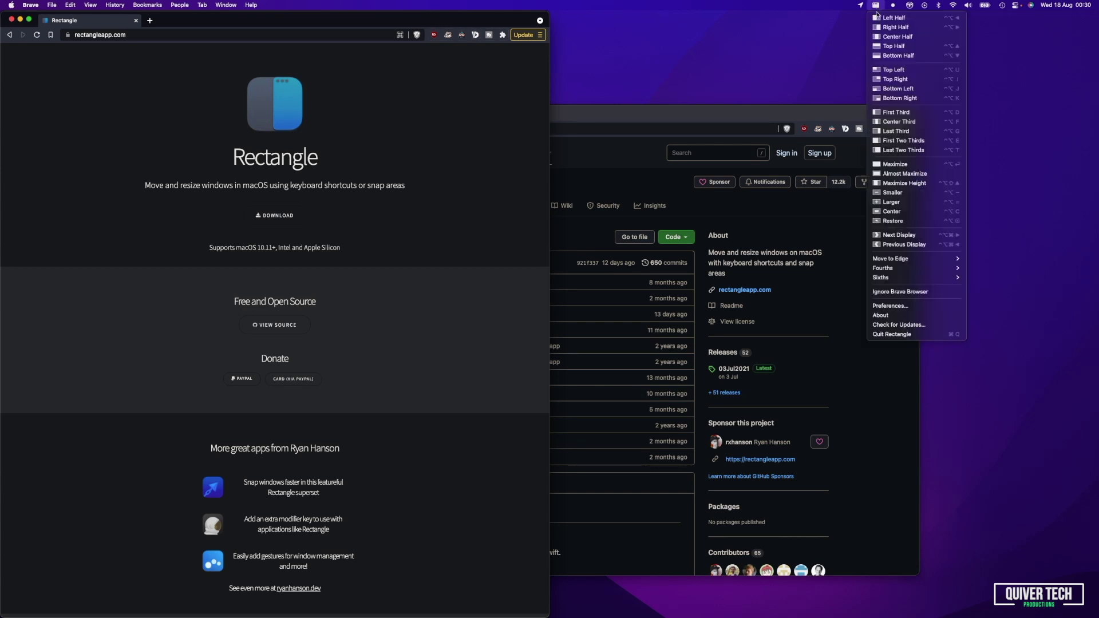
click(881, 29)
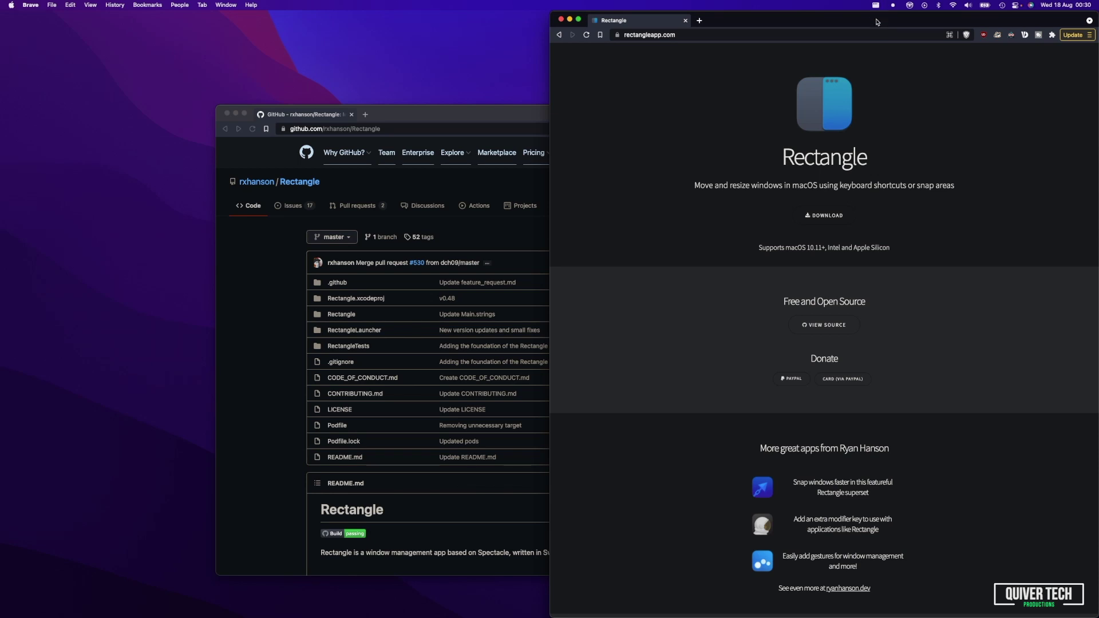
click(875, 5)
click(876, 38)
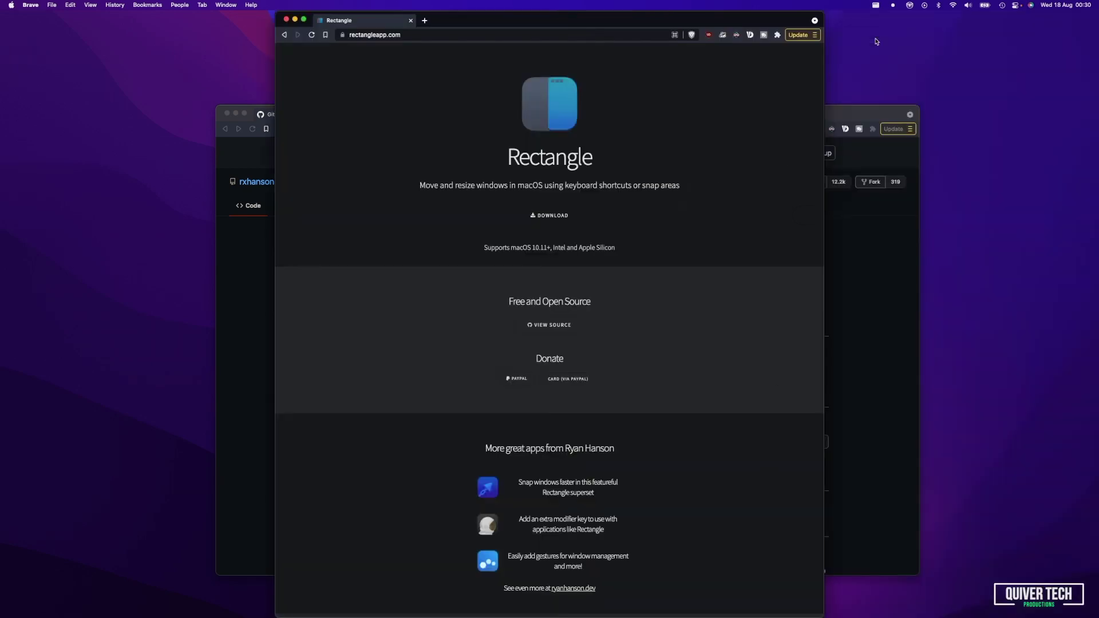
click(875, 5)
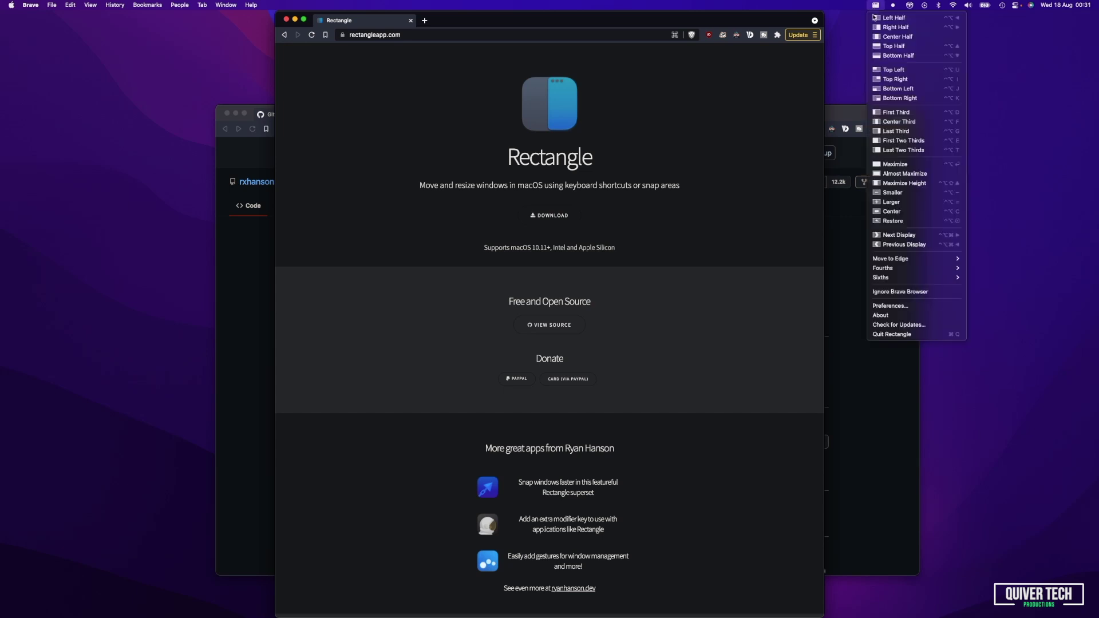
click(882, 46)
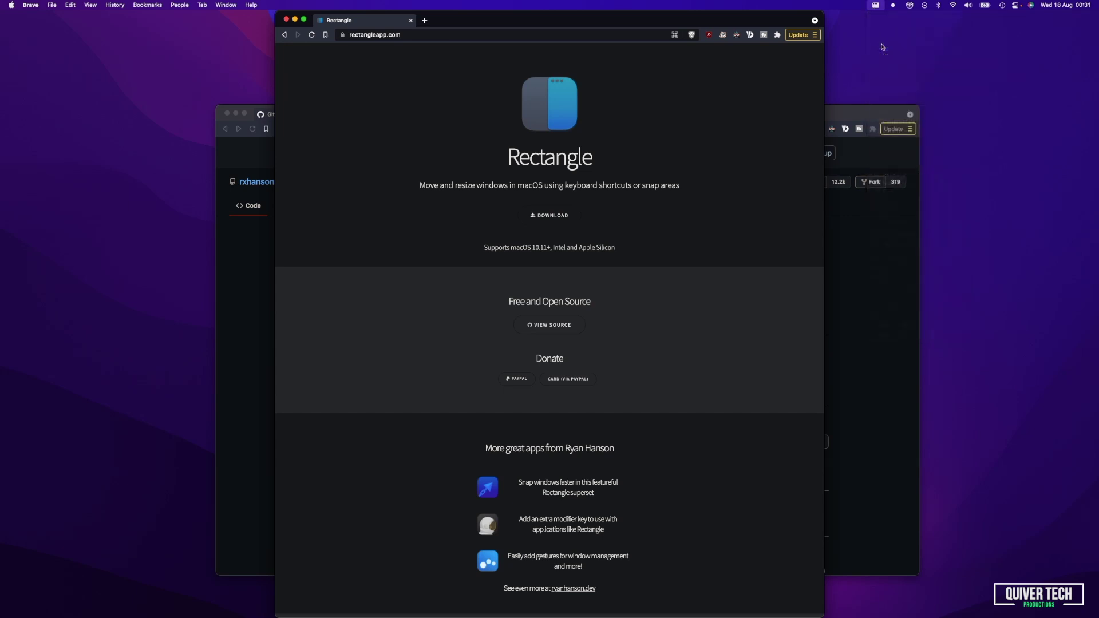
click(876, 7)
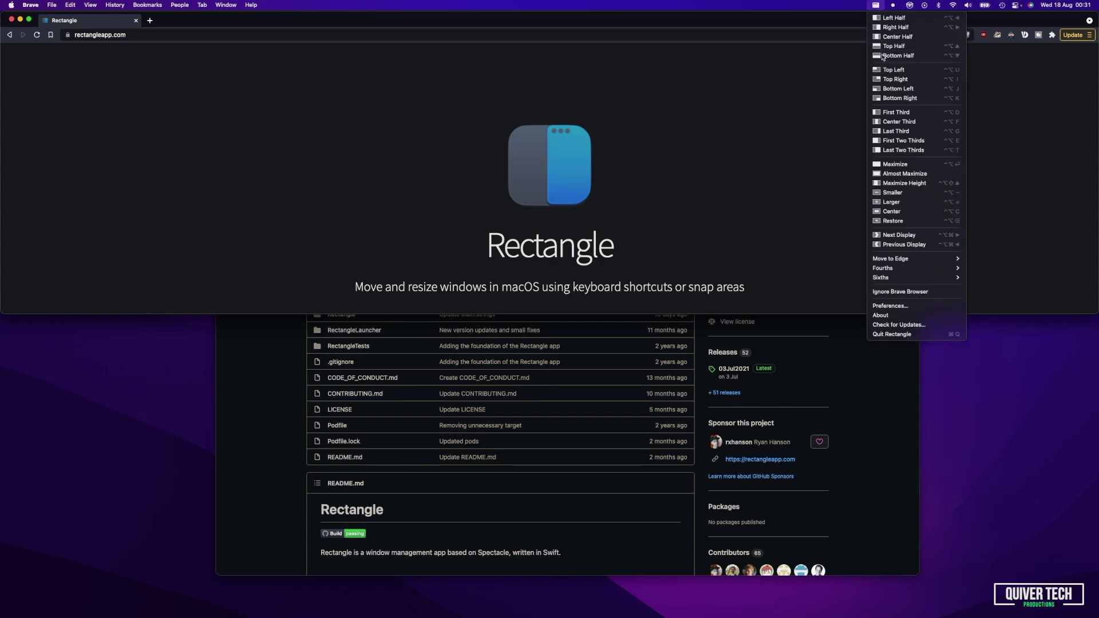
click(882, 56)
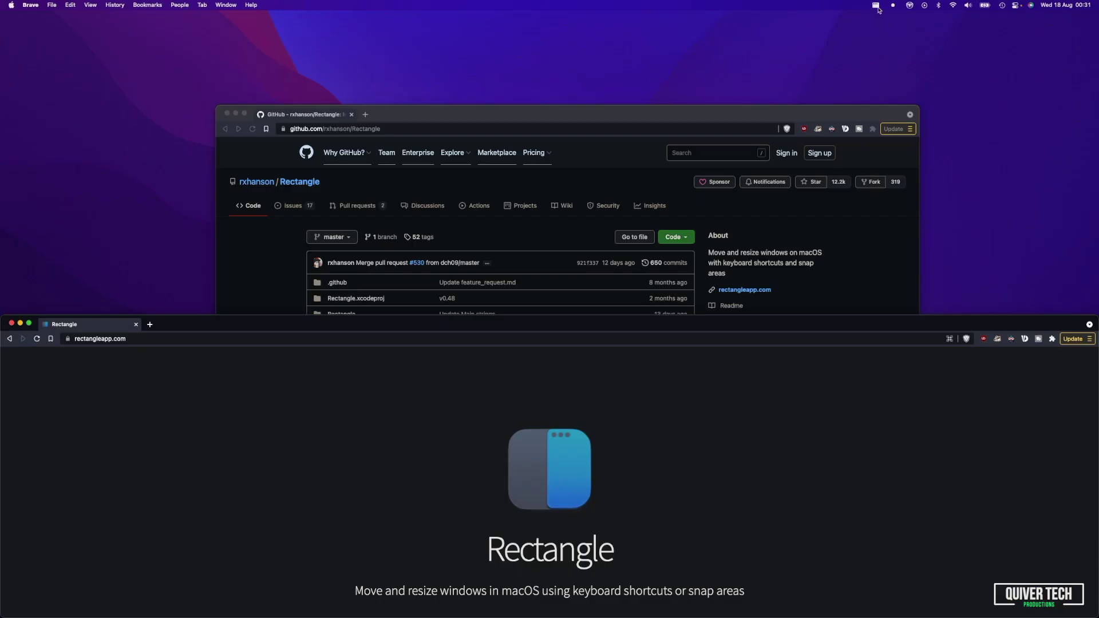
click(876, 6)
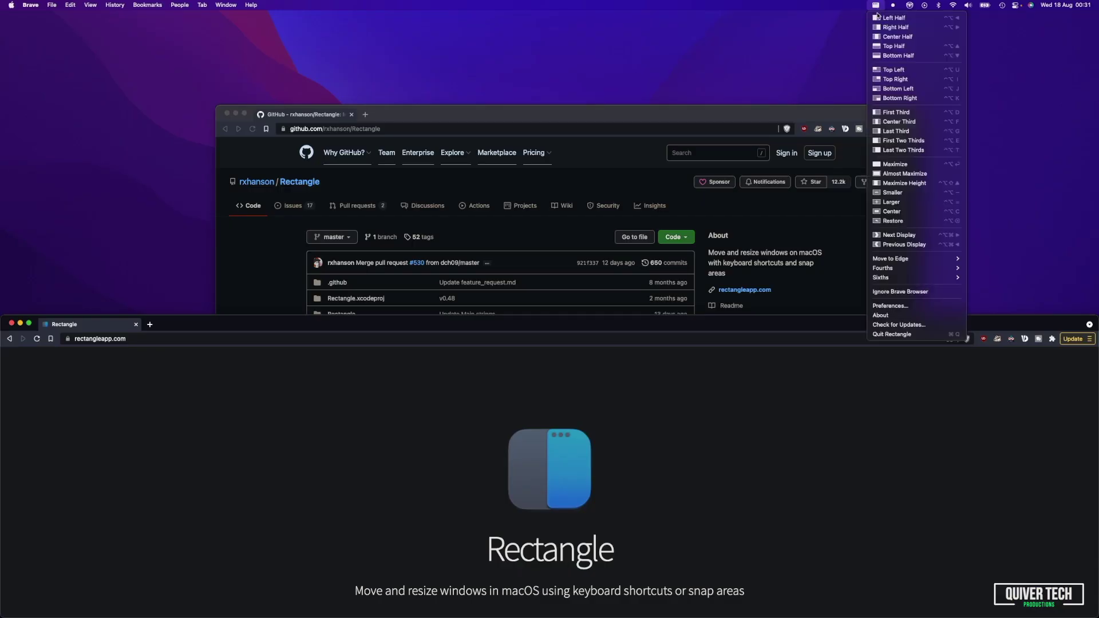
click(882, 79)
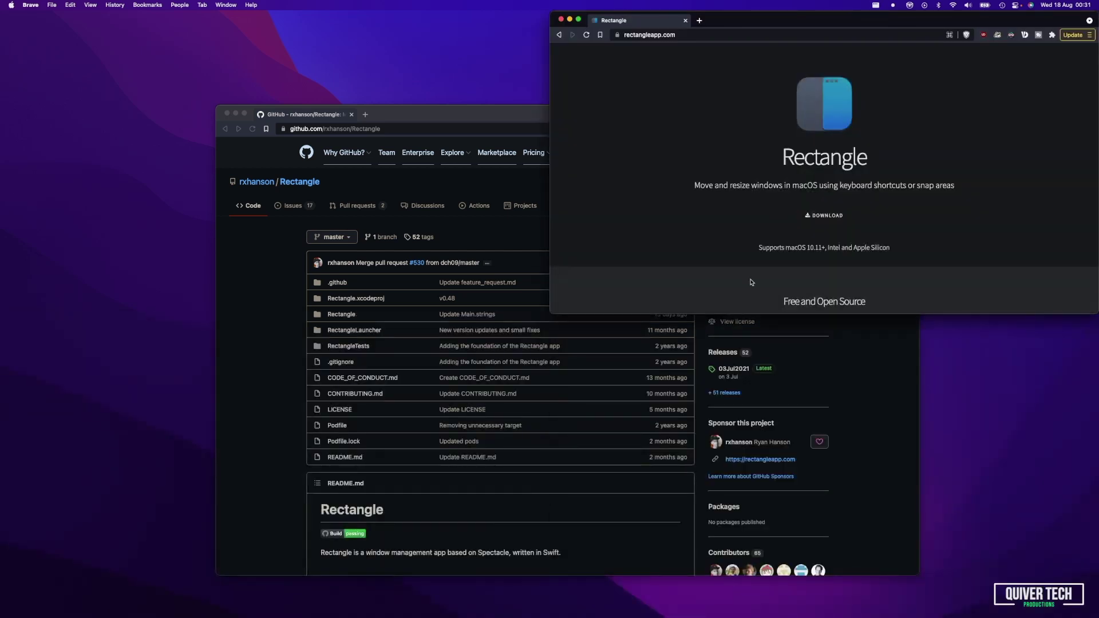
- Bring the GitHub window forward, shift it slightly, and snap it to the bottom half
key(super+grave)
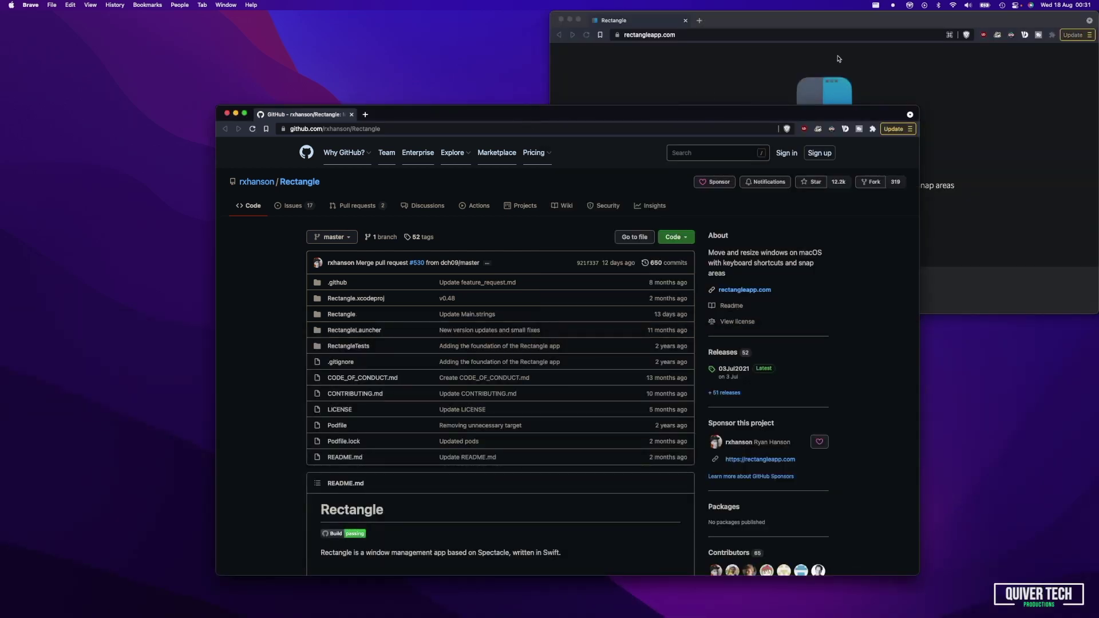
drag(523, 120, 404, 144)
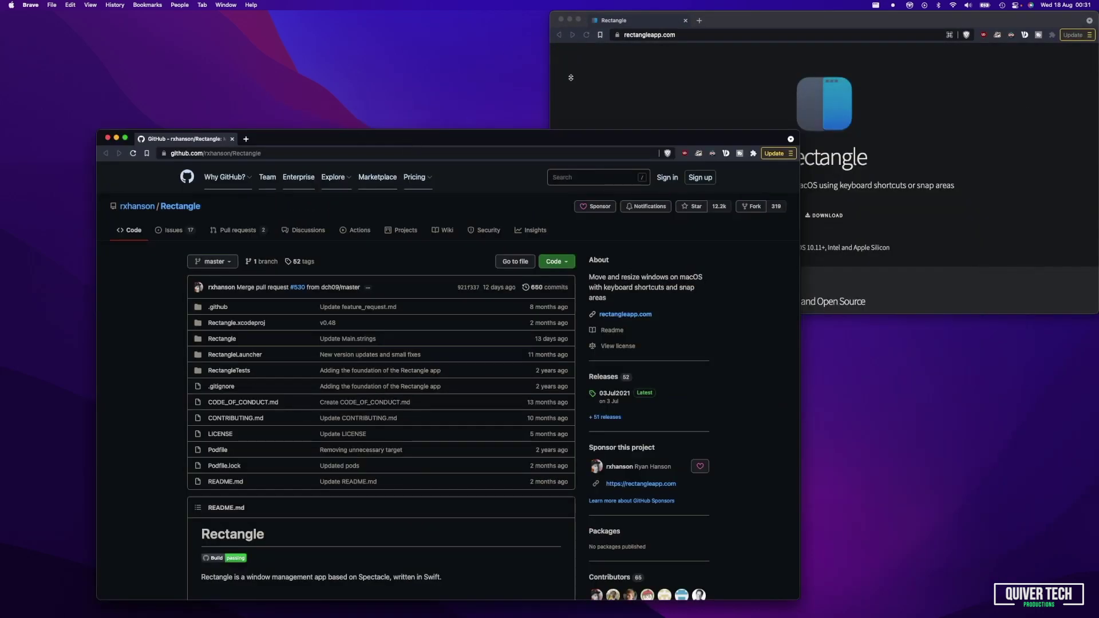
click(877, 6)
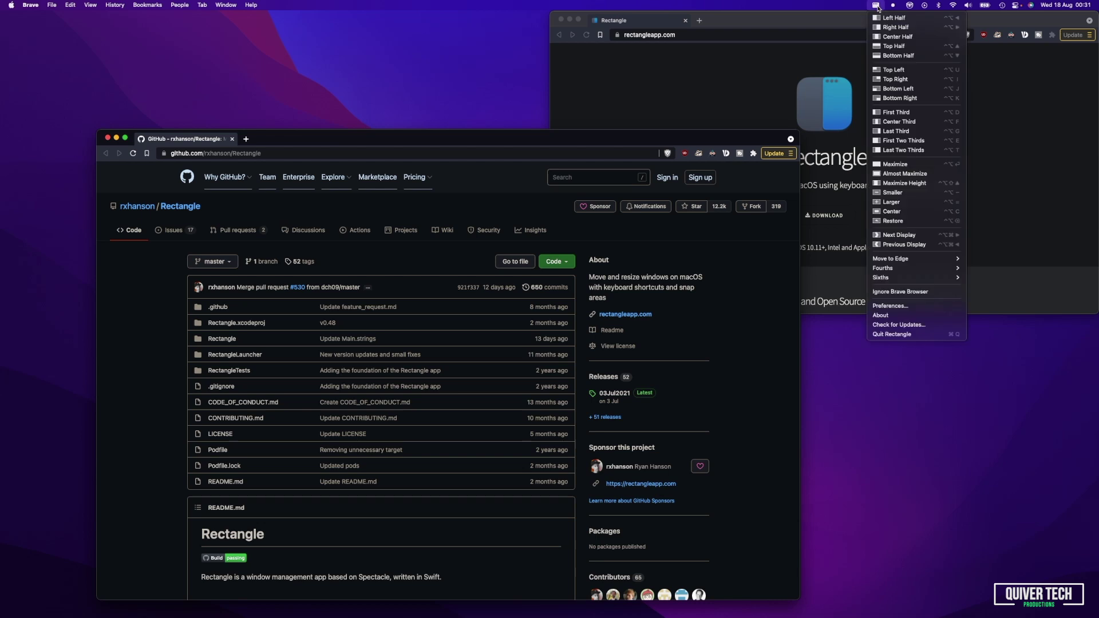
click(881, 56)
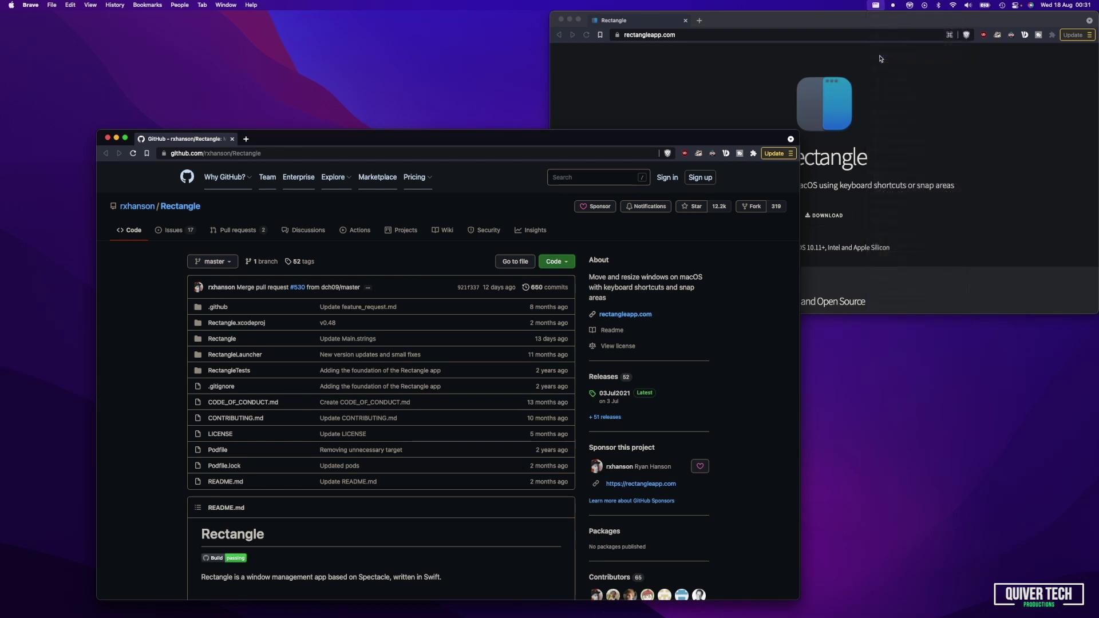